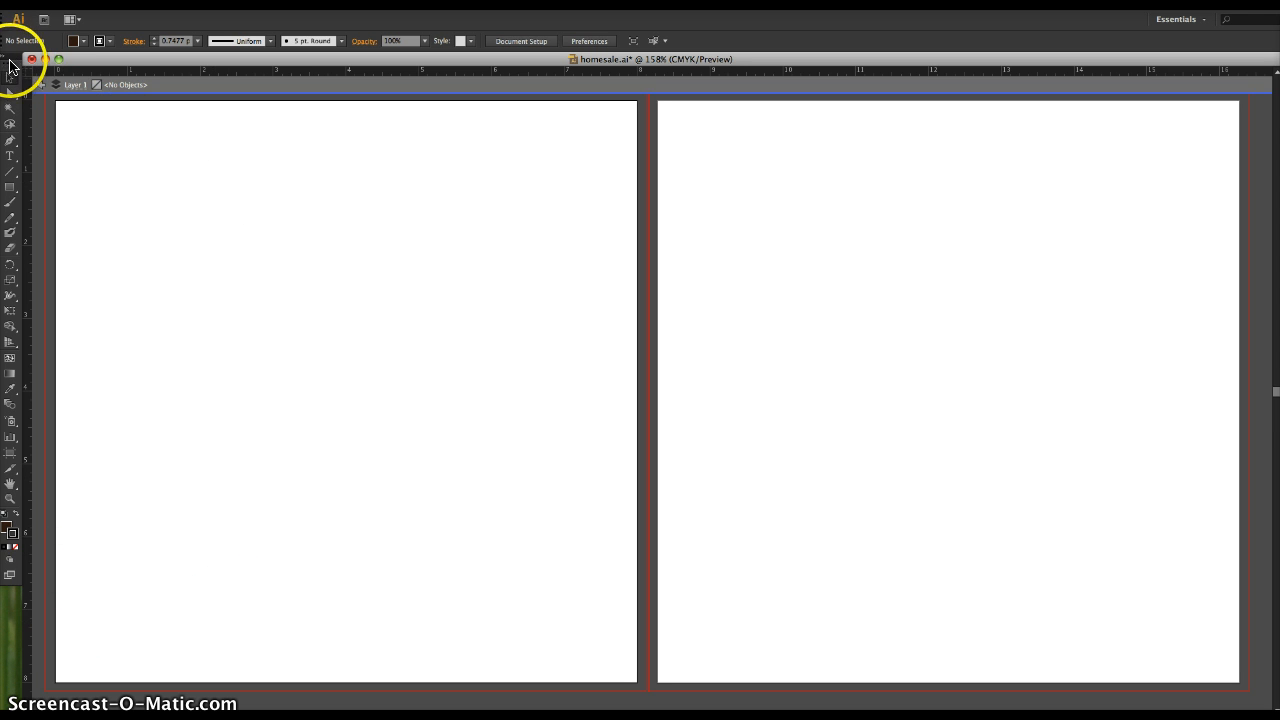
Step: Bring the Tools panel fully into view and set it to the two-column layout
drag(12, 59, 20, 62)
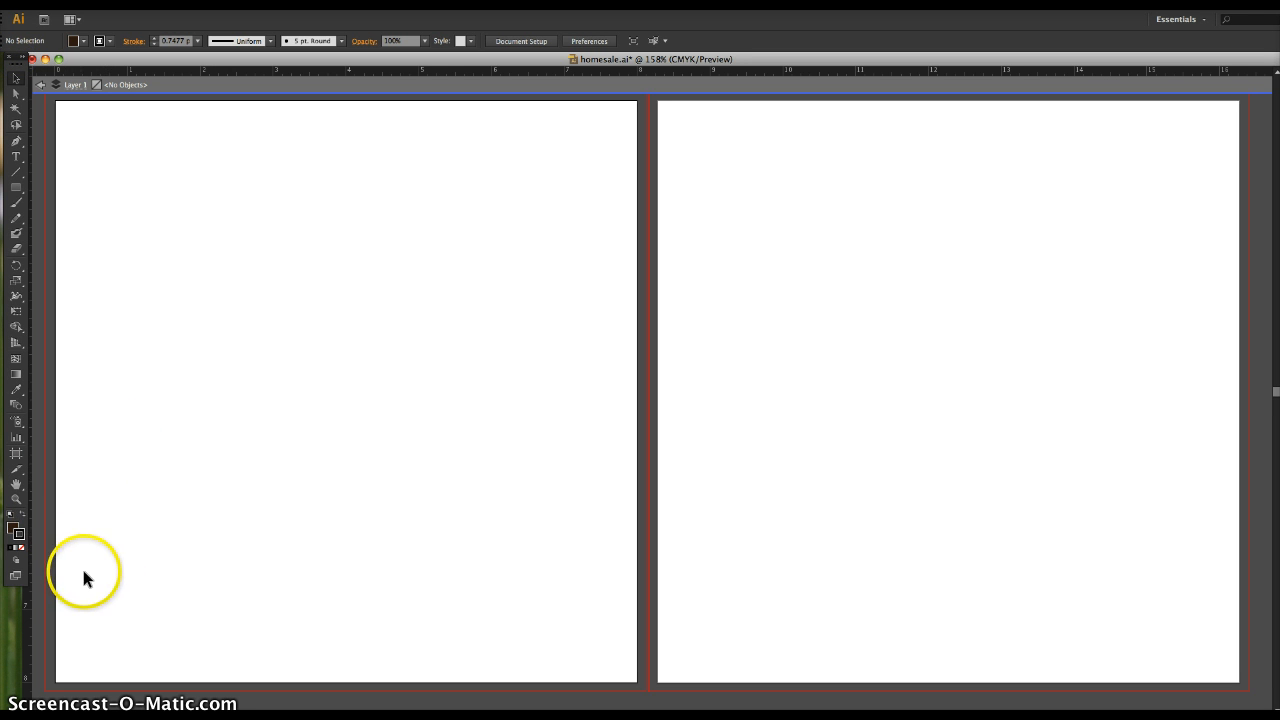
click(22, 60)
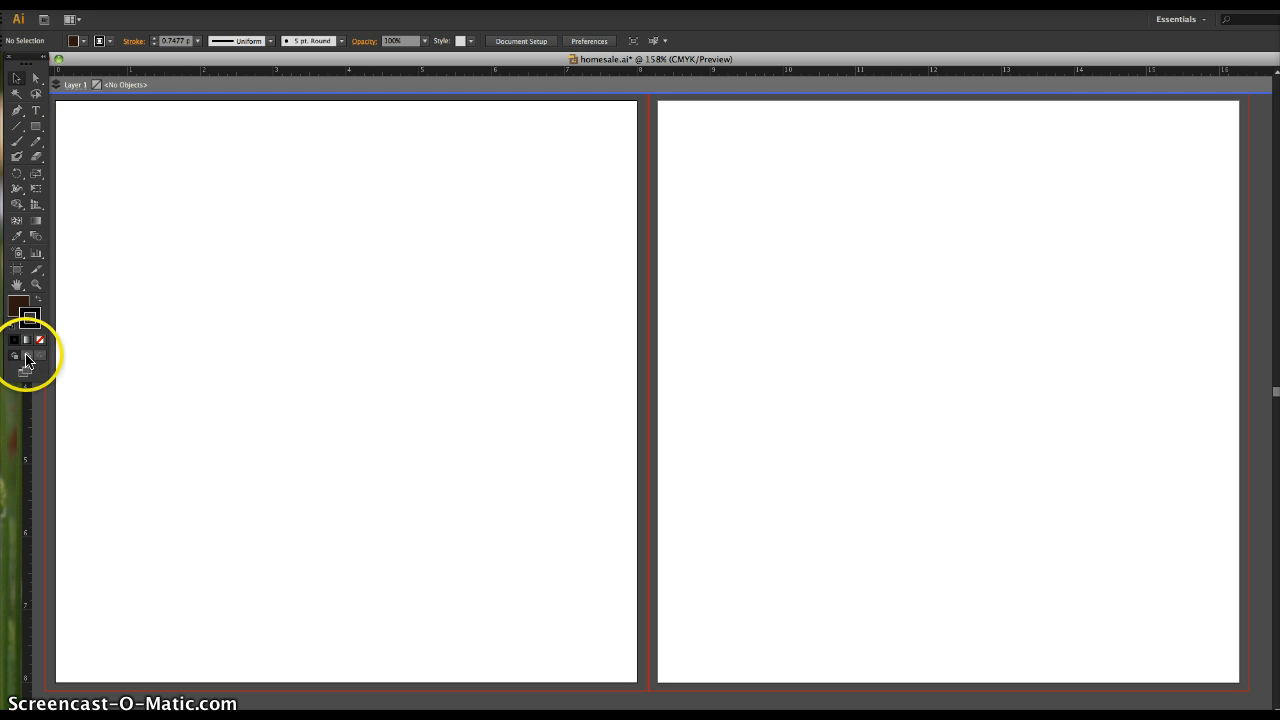
click(42, 58)
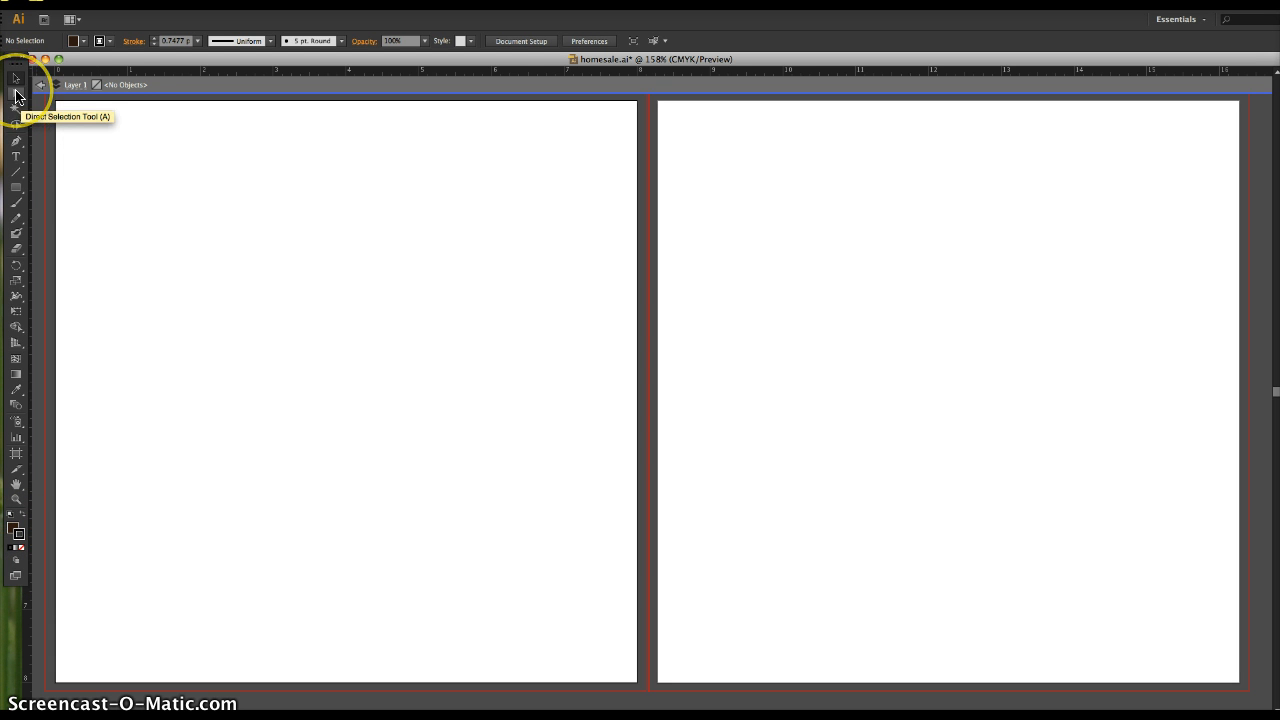
click(15, 55)
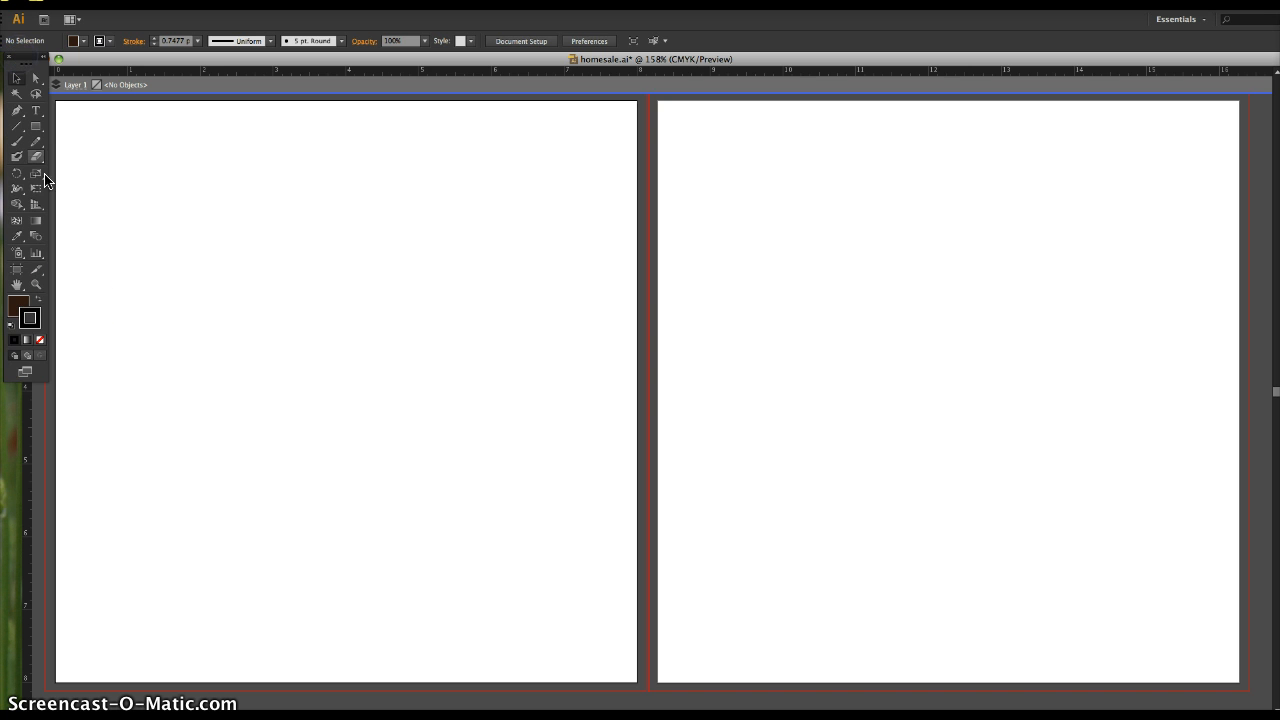
Step: In Draw Behind mode, draw a rectangle about 2.14 by 1.75 in in the upper-left area of the left artboard
click(27, 358)
click(36, 127)
mouse_move(145, 195)
mouse_down()
mouse_move(214, 320)
mouse_move(300, 321)
mouse_up()
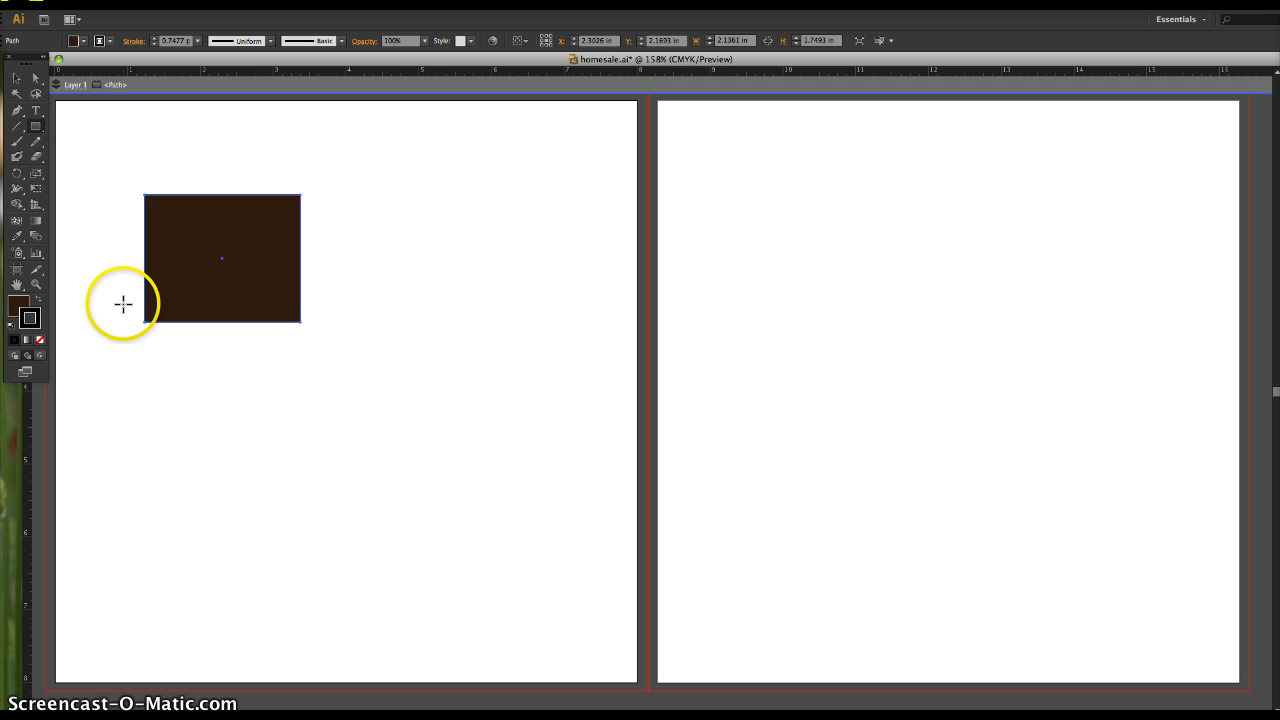
Step: Change the rectangle's fill to orange (CE6A32) and deselect it
double_click(17, 305)
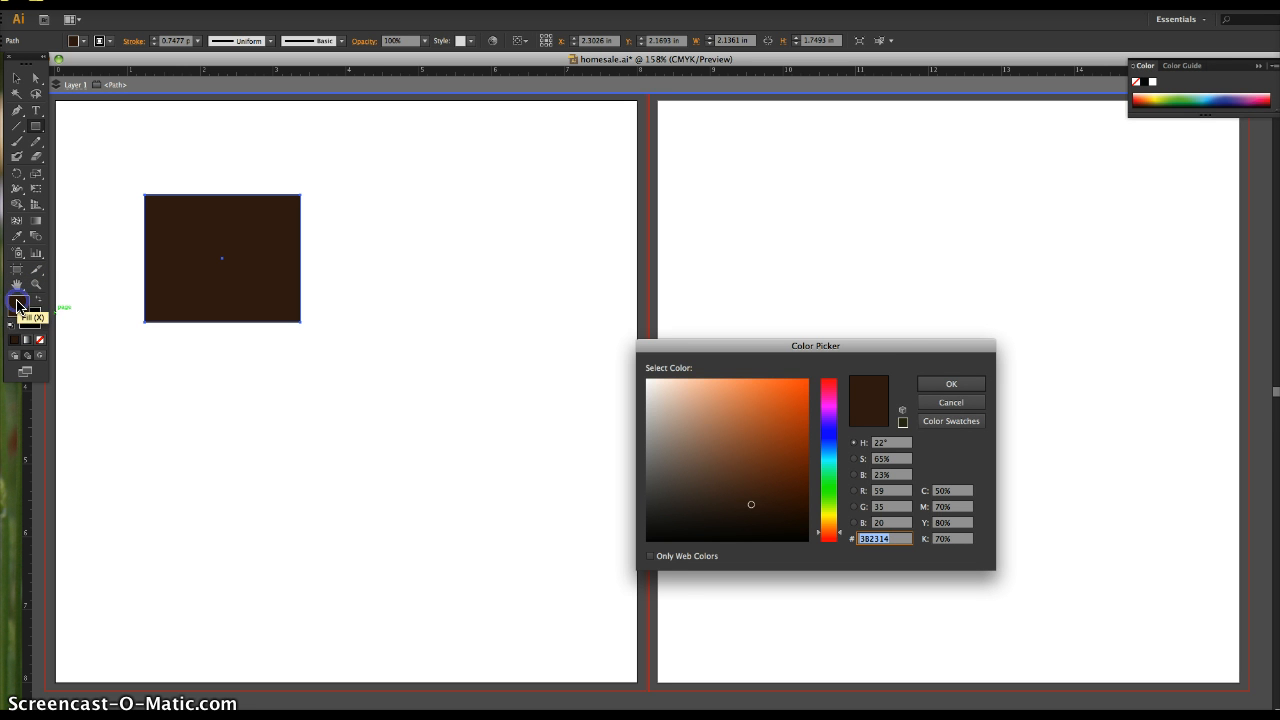
click(766, 409)
click(941, 386)
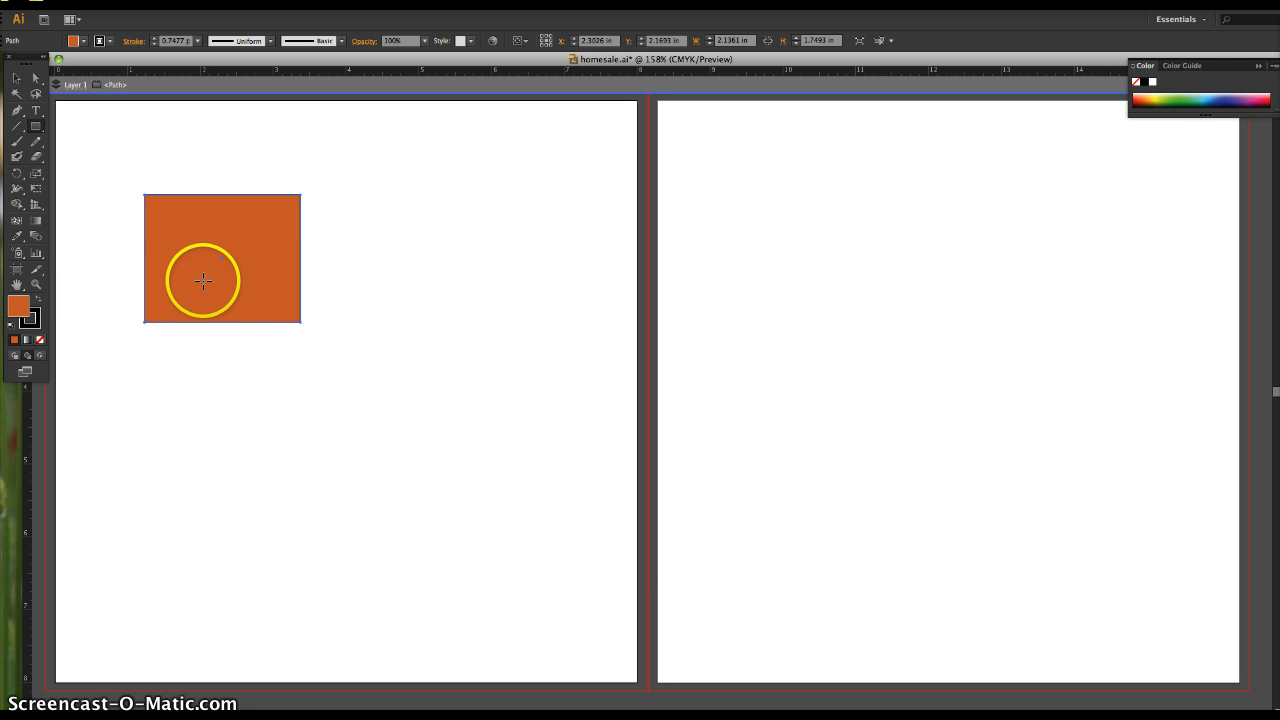
click(16, 77)
click(461, 297)
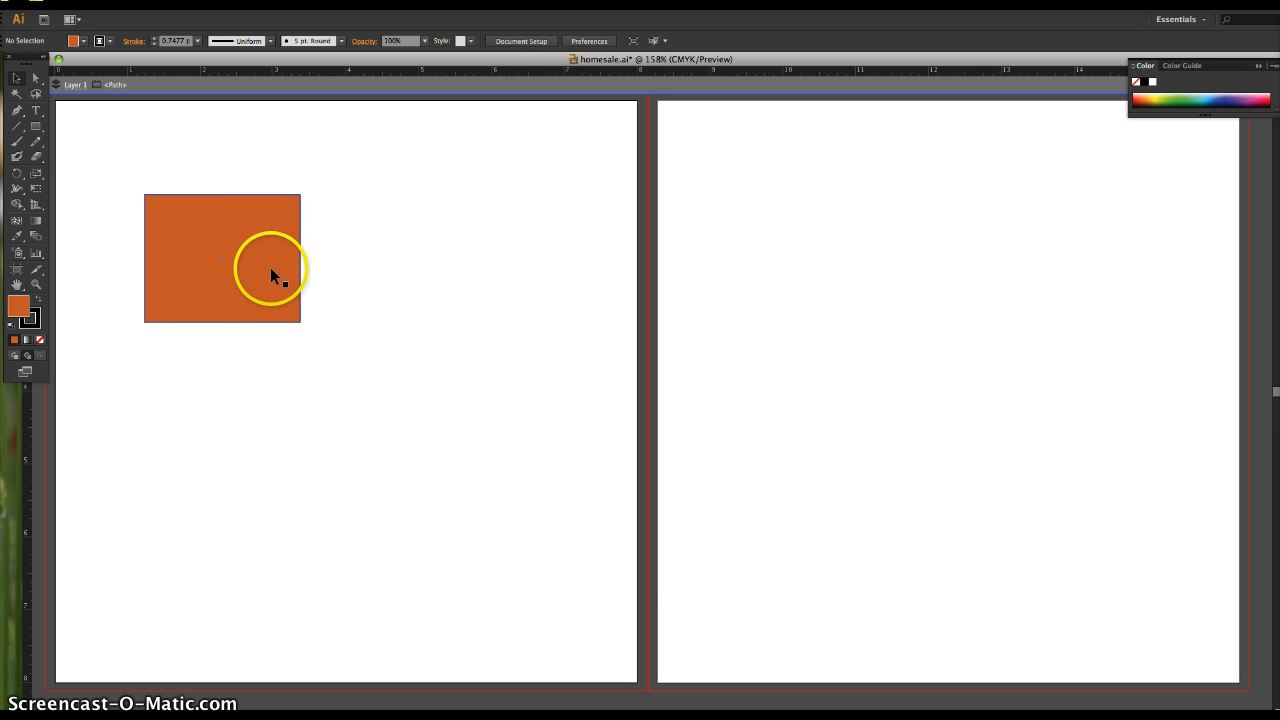
Step: Set the fill to dark brown and draw a rectangle about 2.5 by 1.78 in behind the orange one, overlapping its lower-right corner
click(35, 126)
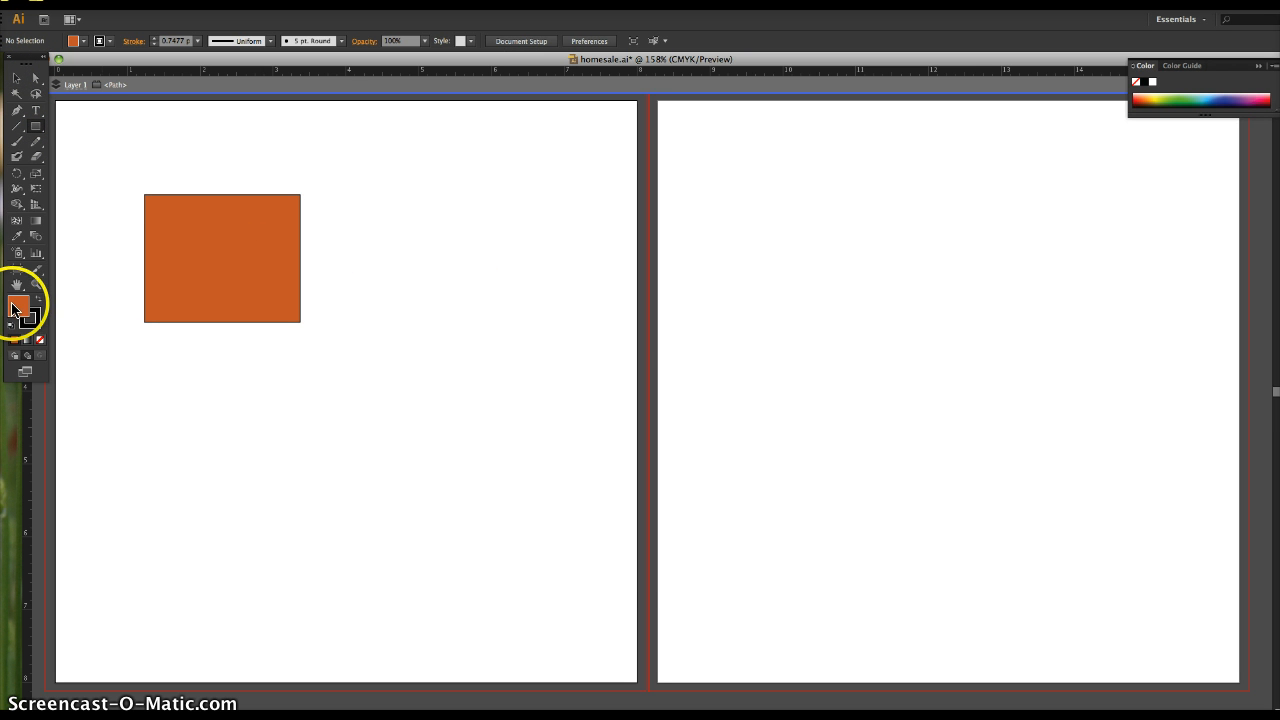
double_click(18, 307)
click(756, 471)
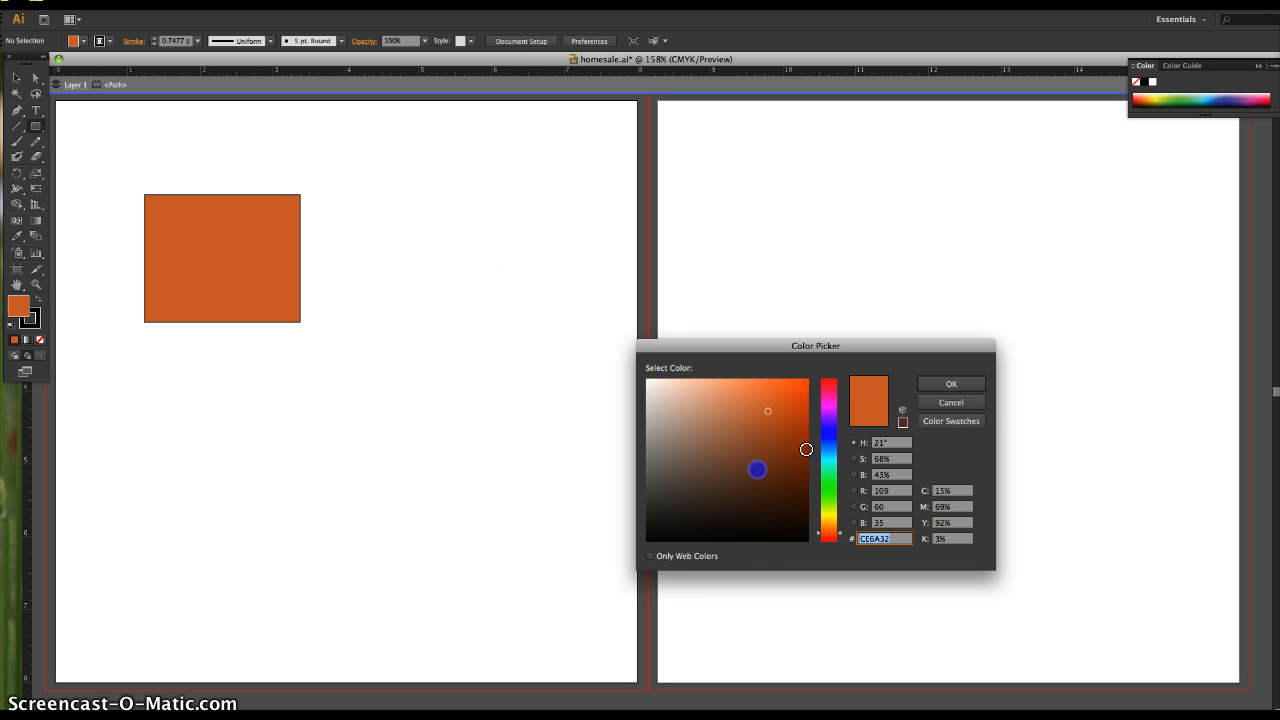
click(951, 385)
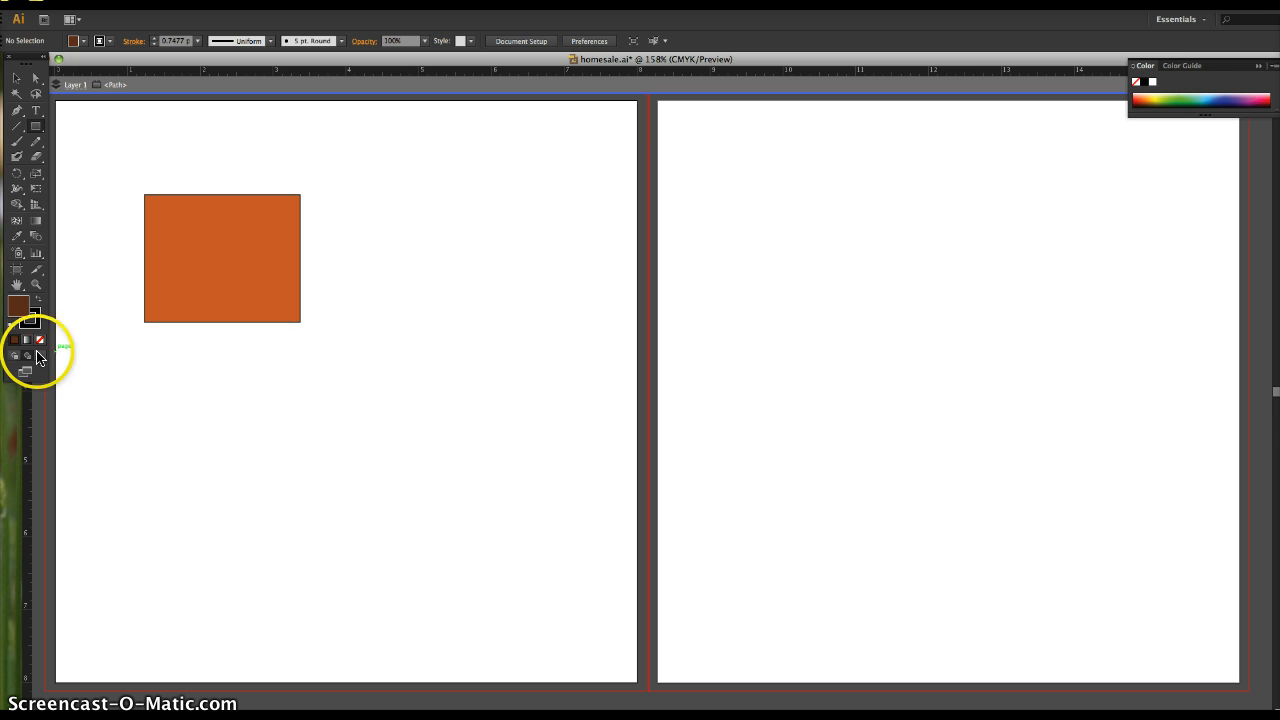
drag(199, 244, 380, 373)
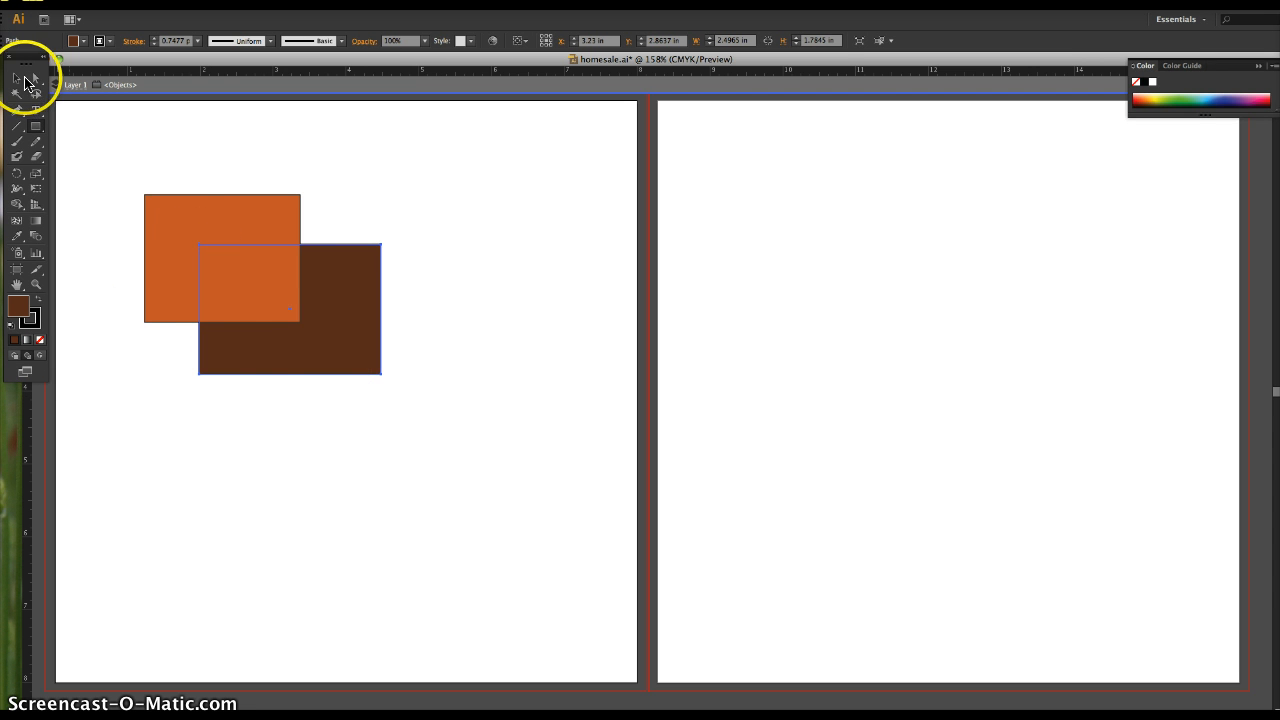
click(25, 78)
click(304, 548)
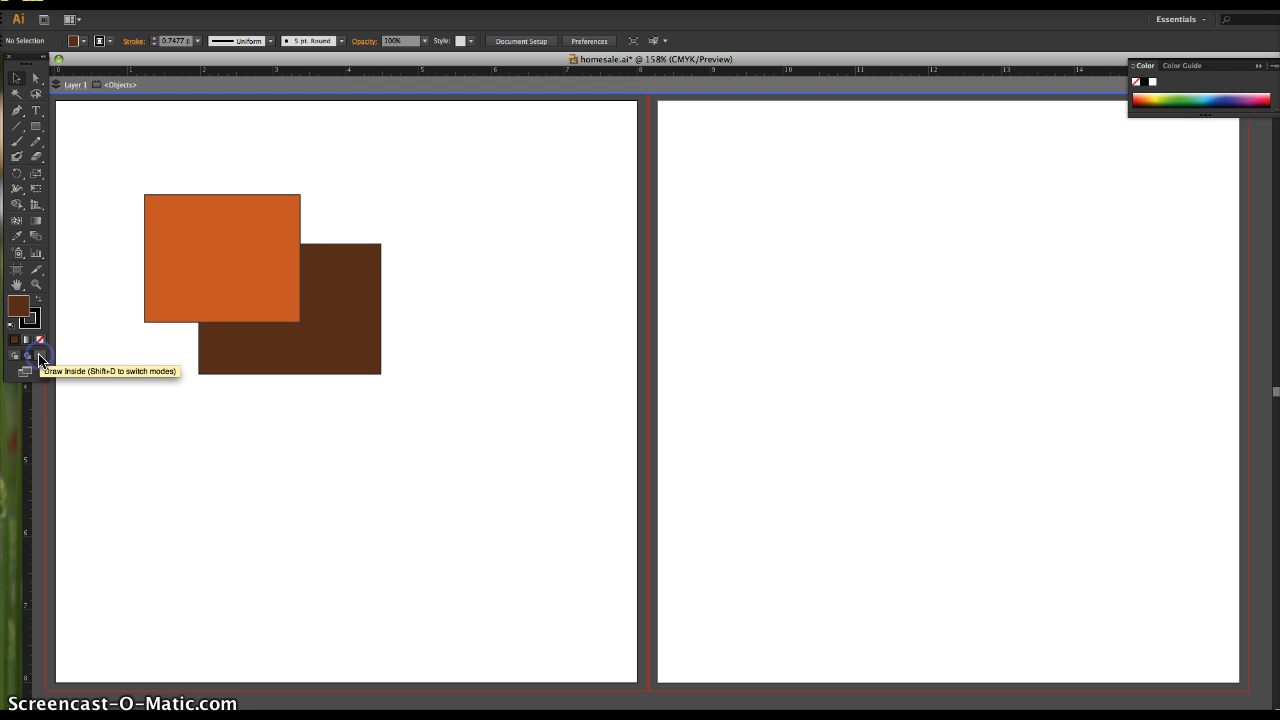
Step: Delete the dark brown rectangle behind the orange one
click(206, 372)
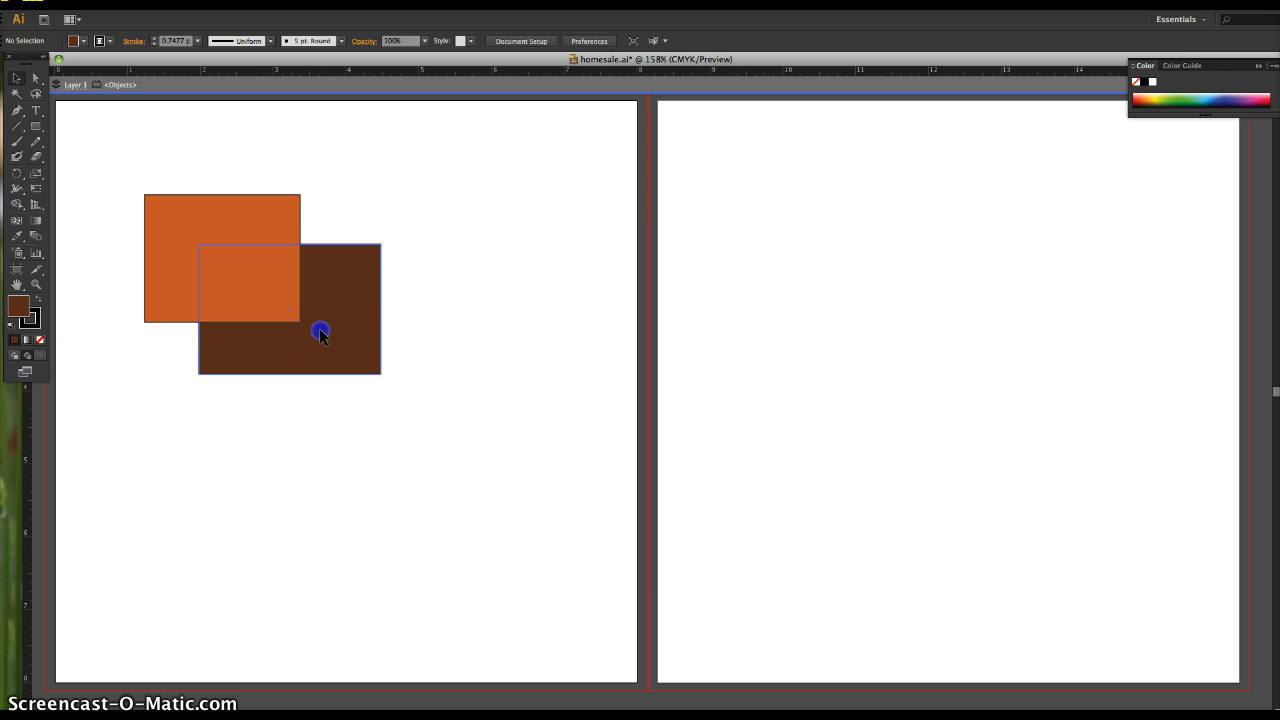
key(Delete)
Step: Enlarge the orange rectangle from its lower-right corner, keeping its upper-left corner in place, and deselect it
click(214, 278)
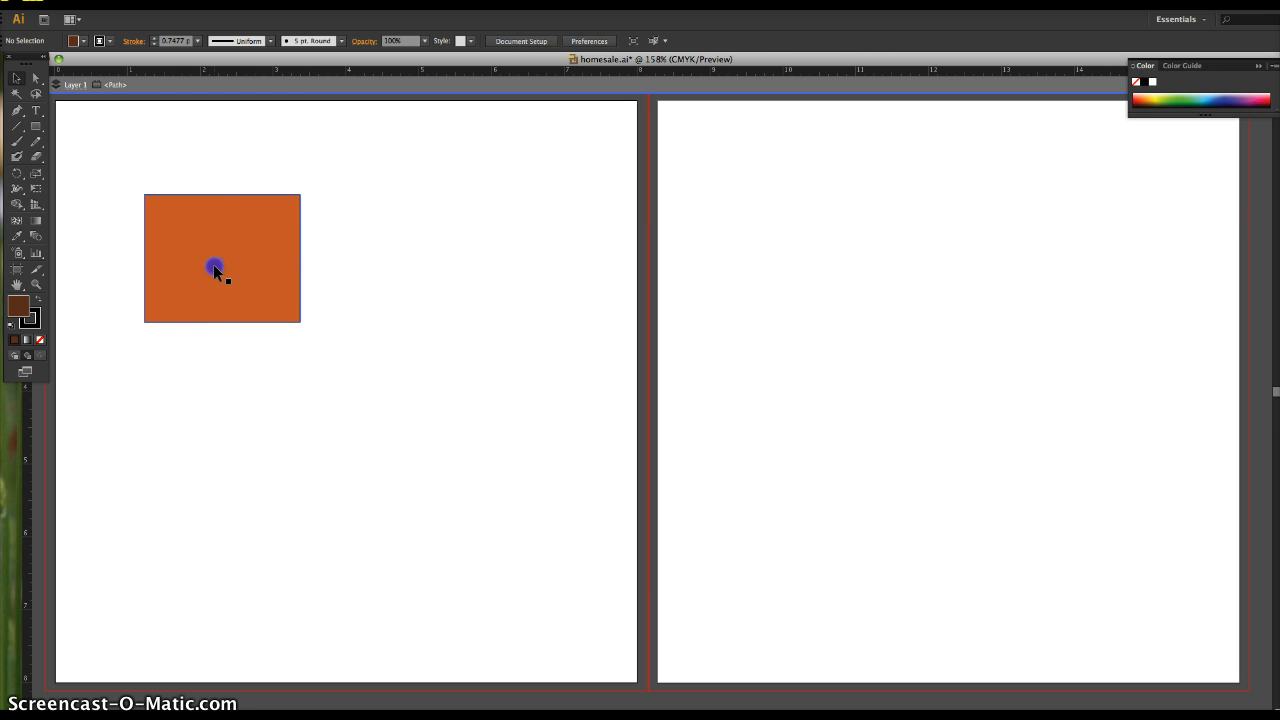
drag(300, 321, 440, 436)
click(423, 471)
Step: Add the text "TESTTEST" on top of the orange rectangle
click(36, 110)
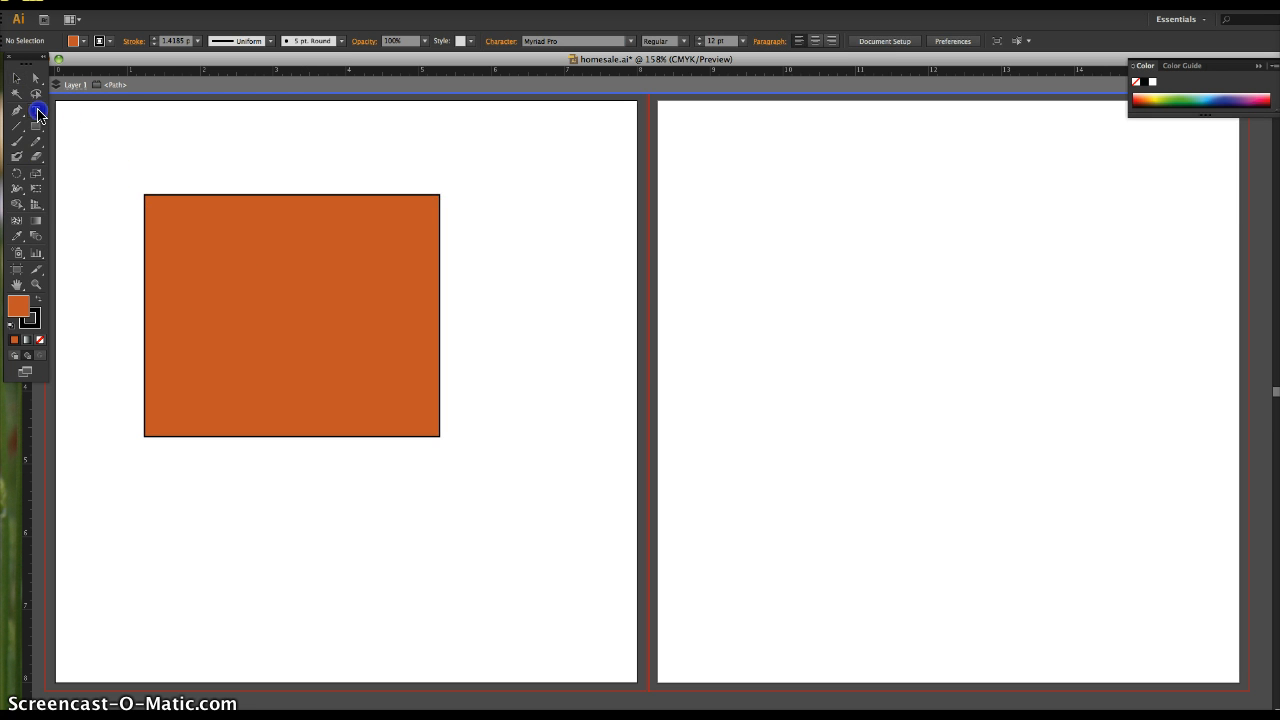
click(200, 310)
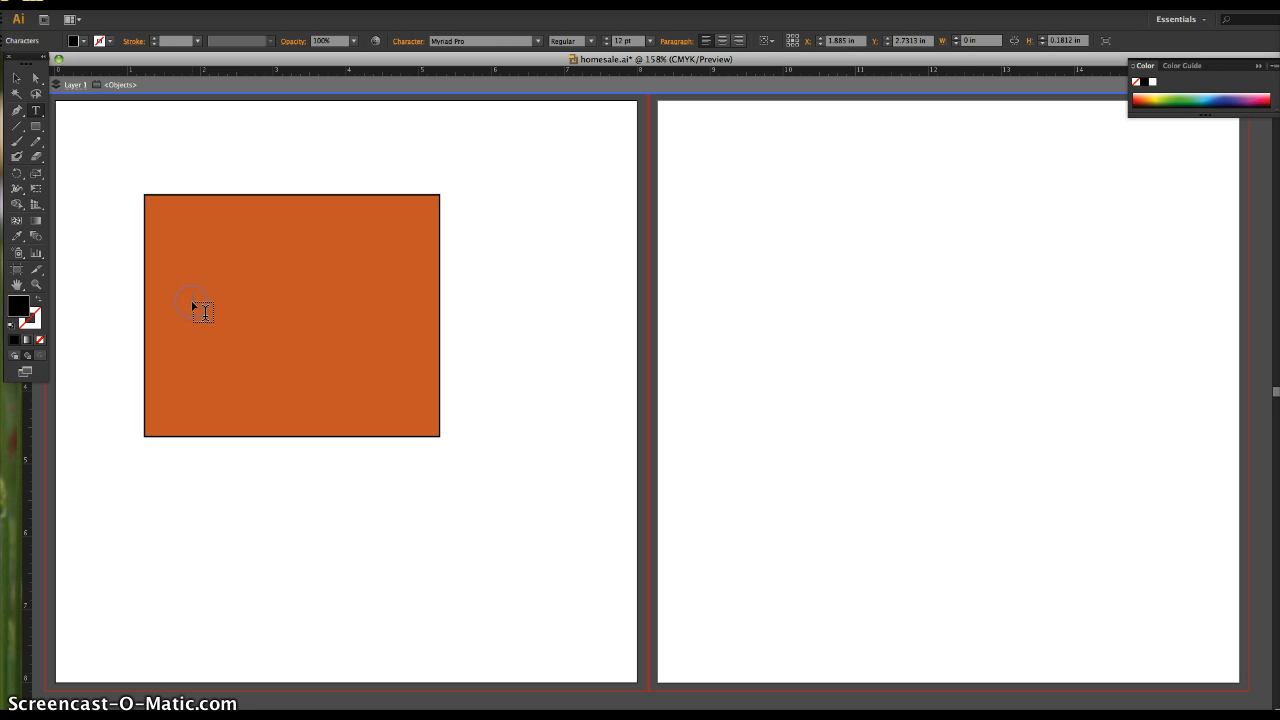
click(271, 317)
text(Fo)
key(super+a)
Step: Scale the text up to about 45 pt so it spans most of the orange rectangle's width
click(16, 78)
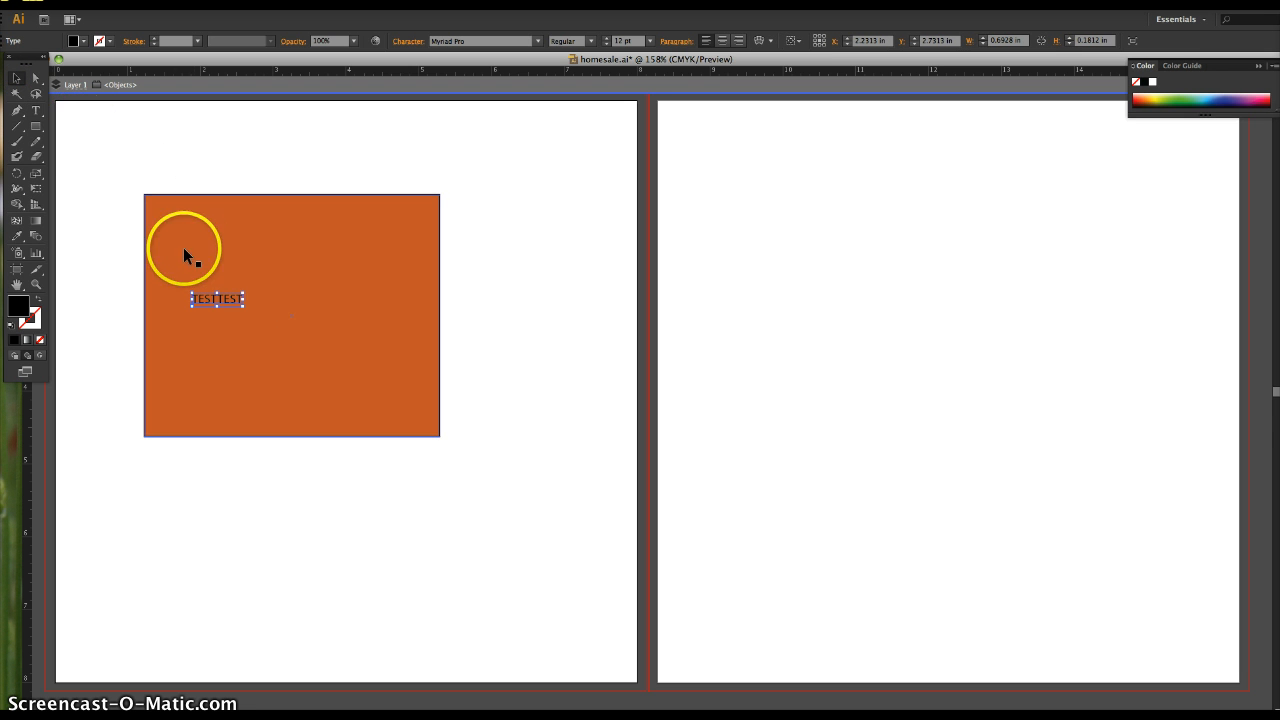
click(240, 302)
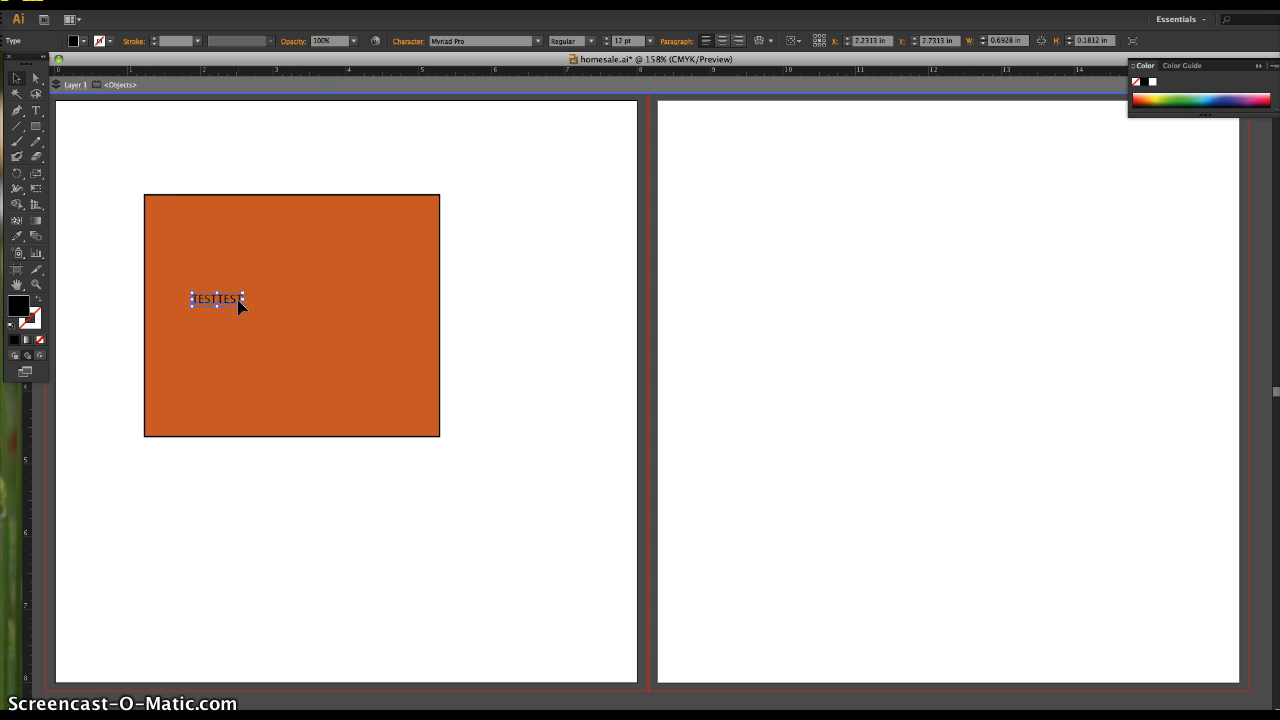
drag(243, 306, 380, 381)
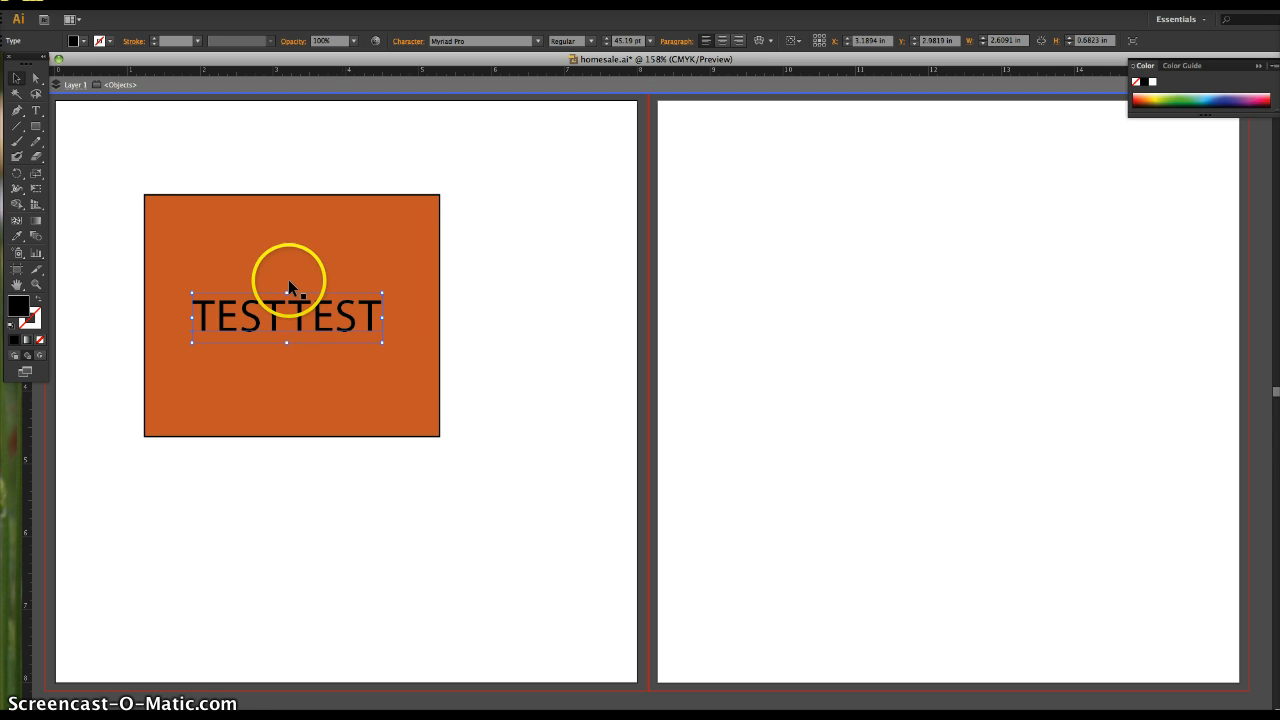
Step: Draw three black rectangles: over the orange rectangle's upper-right corner, below it, and about 1.71 by 1.42 in over its lower-right corner
click(38, 127)
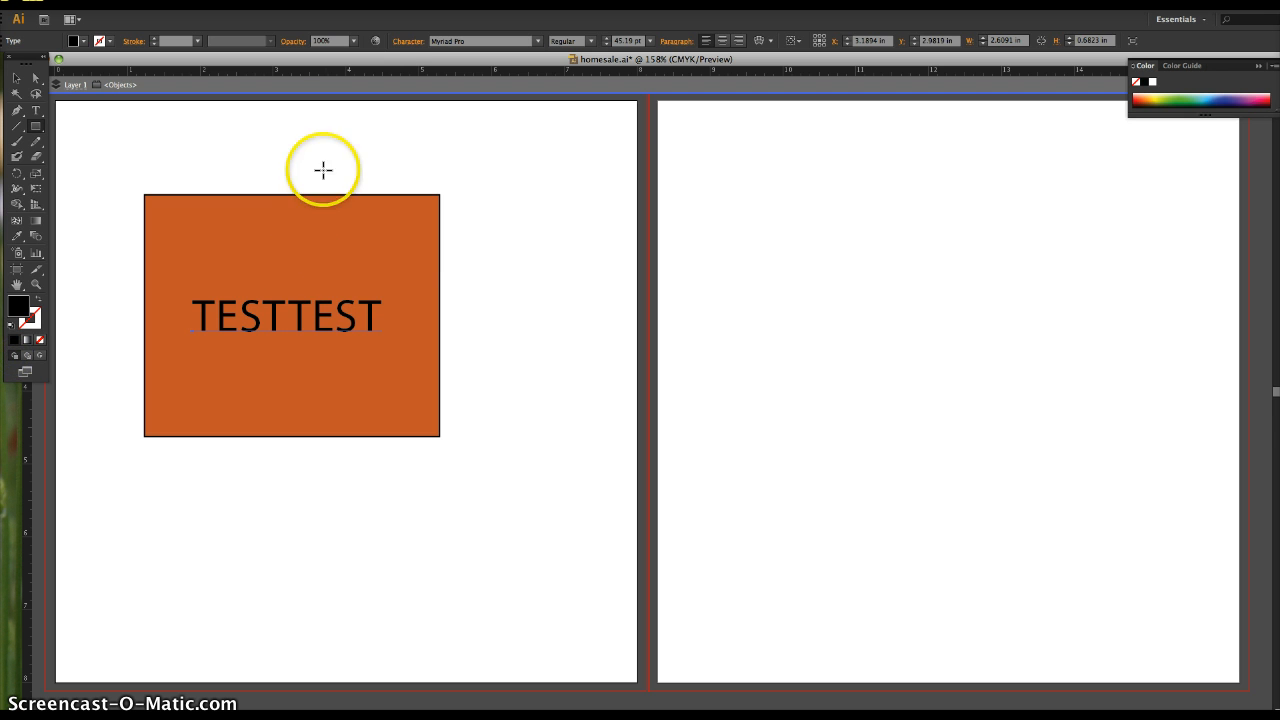
drag(323, 169, 466, 263)
drag(214, 520, 354, 616)
drag(392, 413, 516, 517)
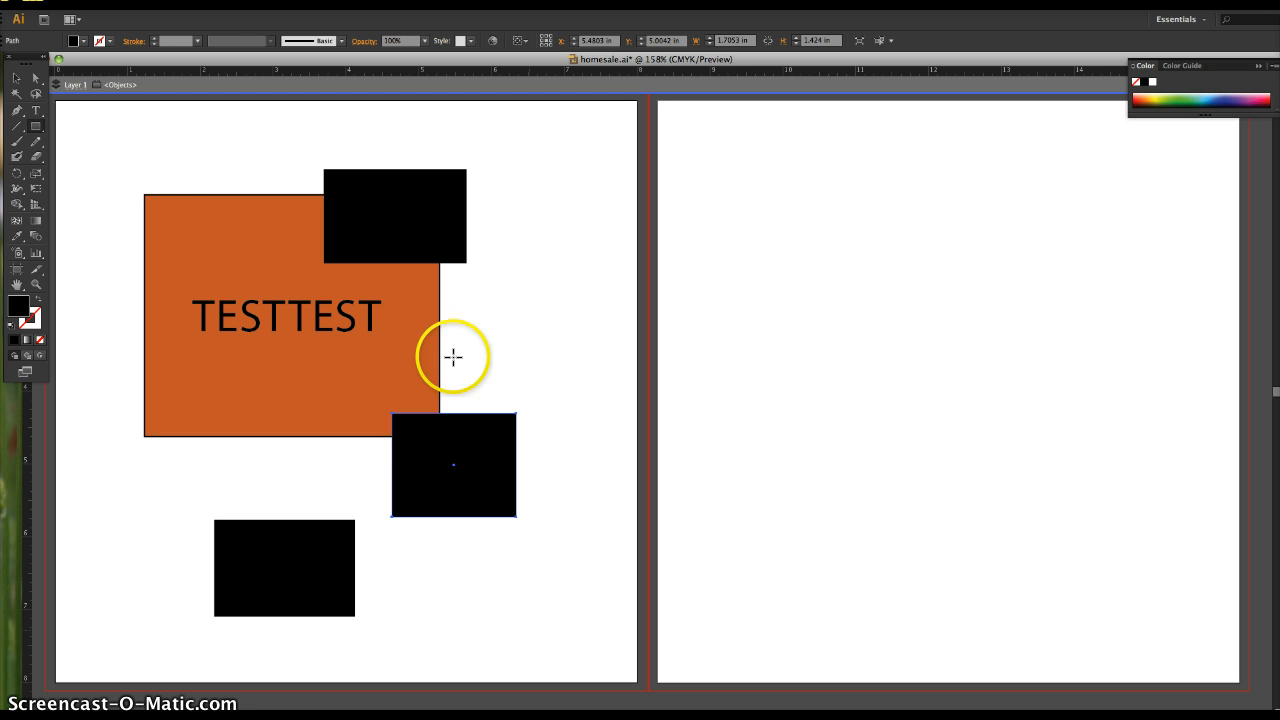
Step: Fill the black rectangle at the orange rectangle's lower-right corner with the bright pink swatch
click(13, 79)
click(429, 449)
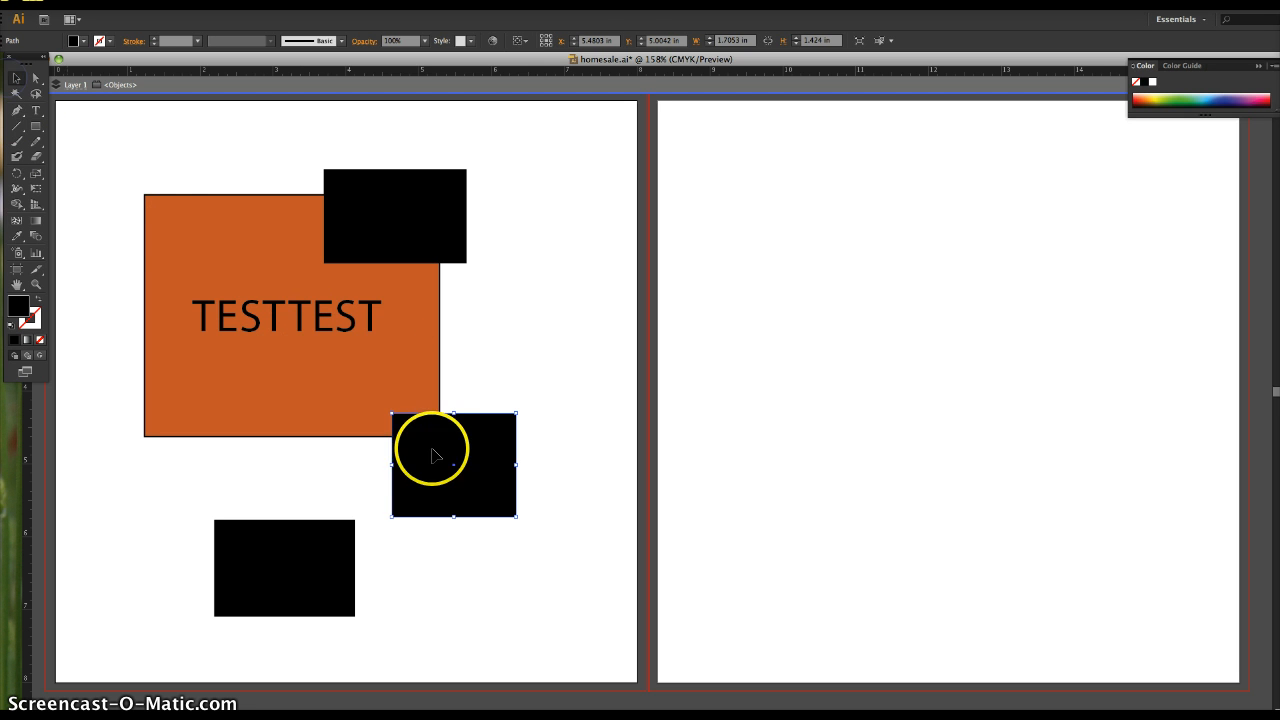
click(614, 506)
click(440, 480)
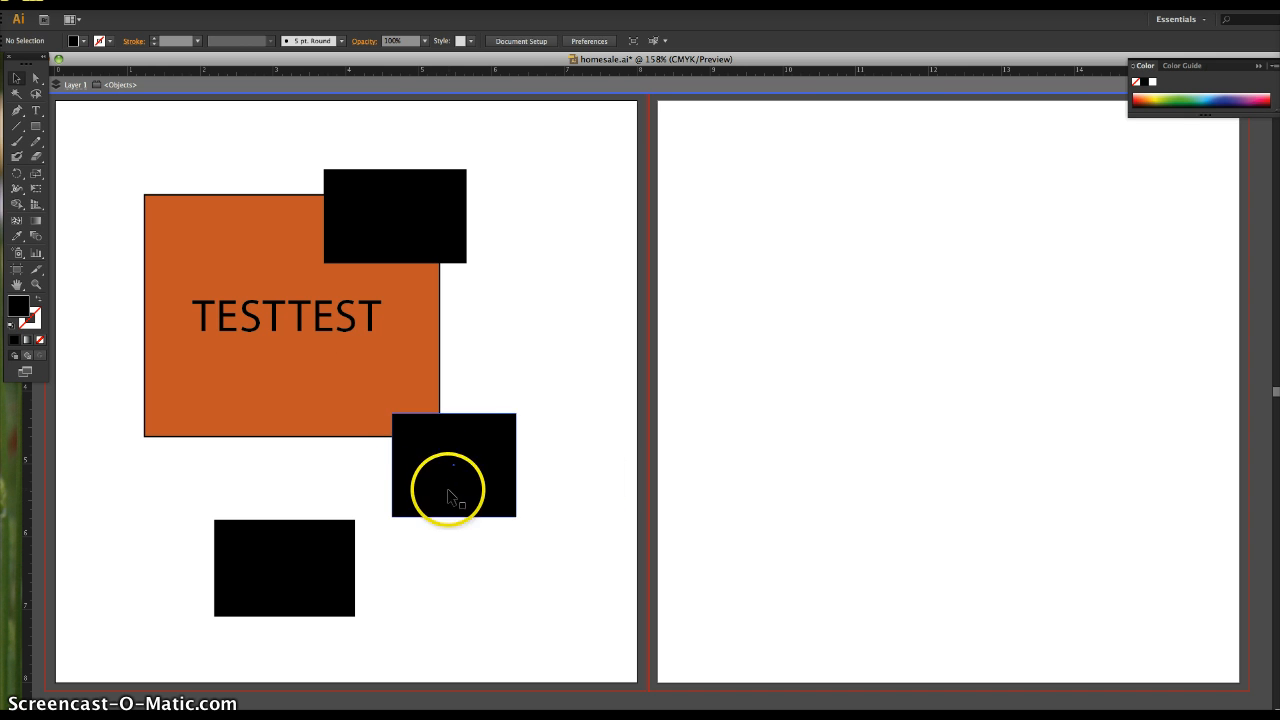
click(448, 490)
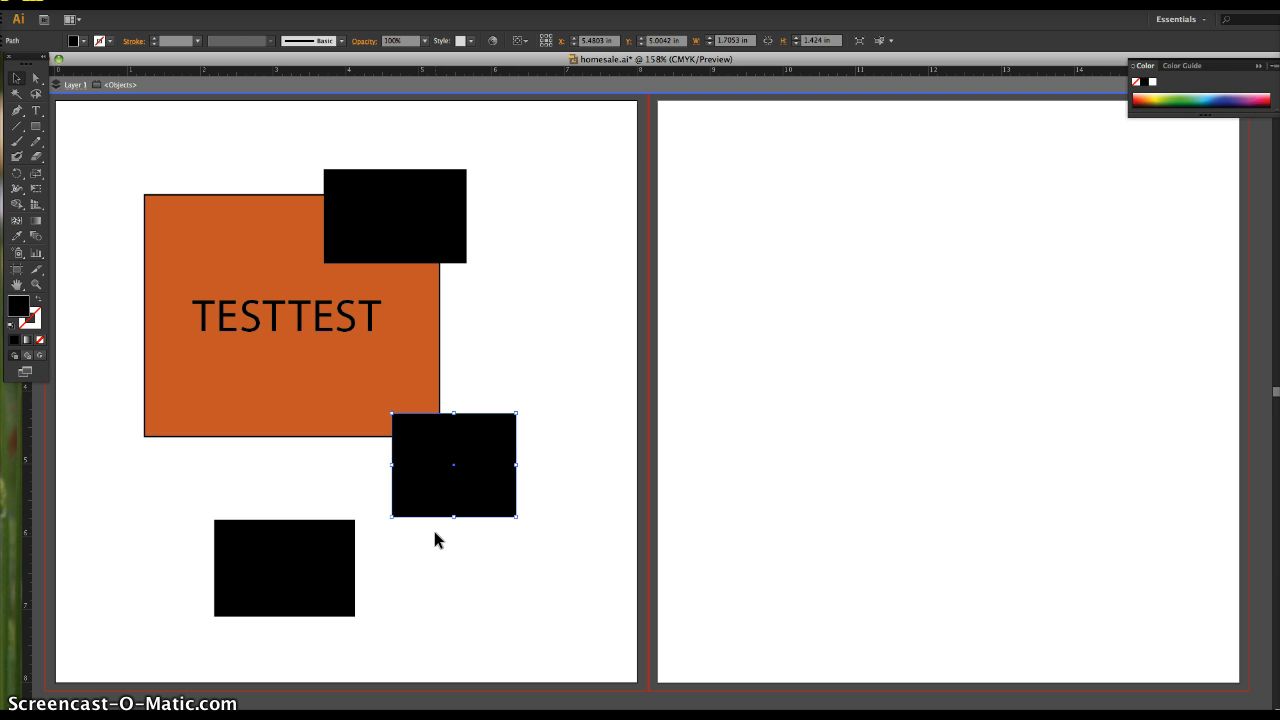
click(470, 43)
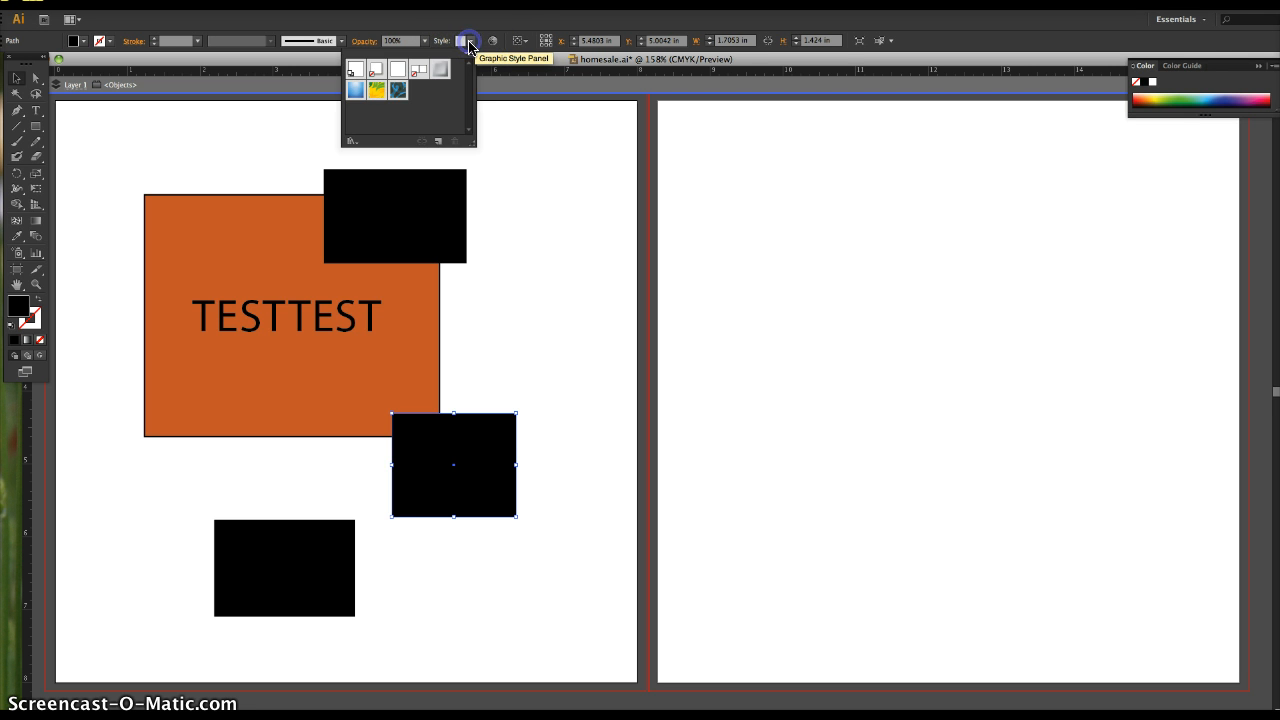
click(470, 44)
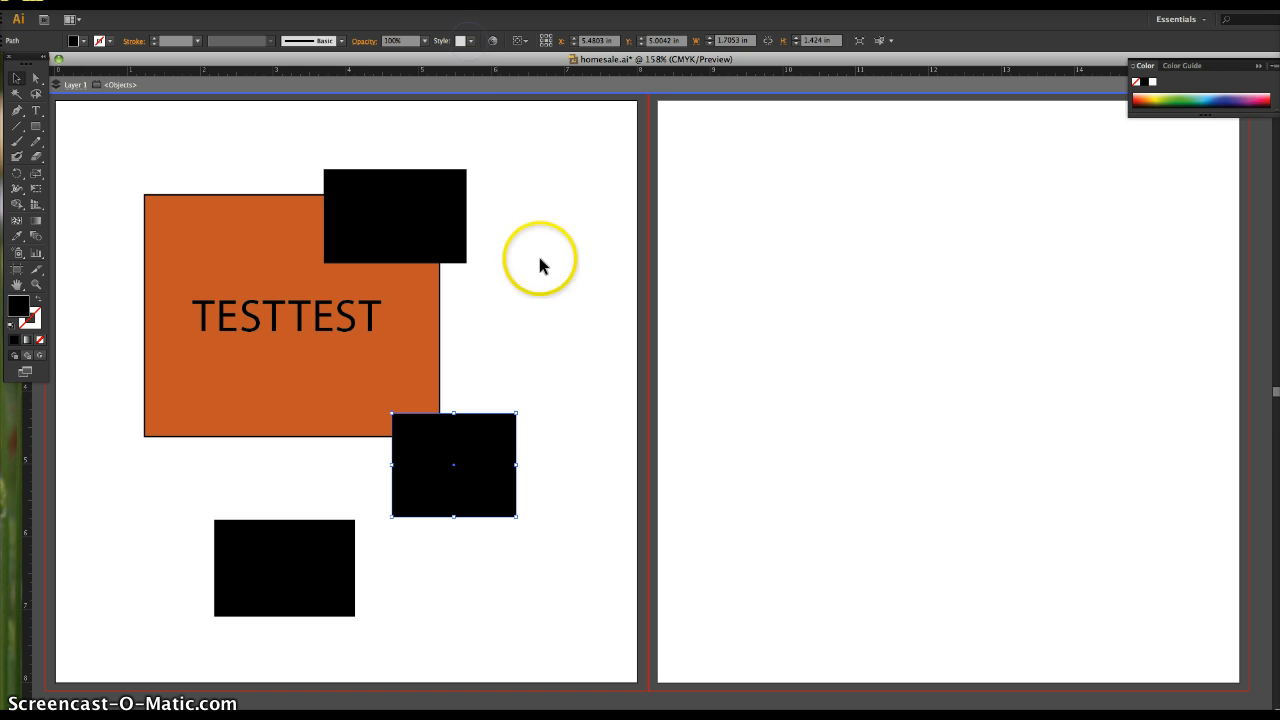
click(85, 44)
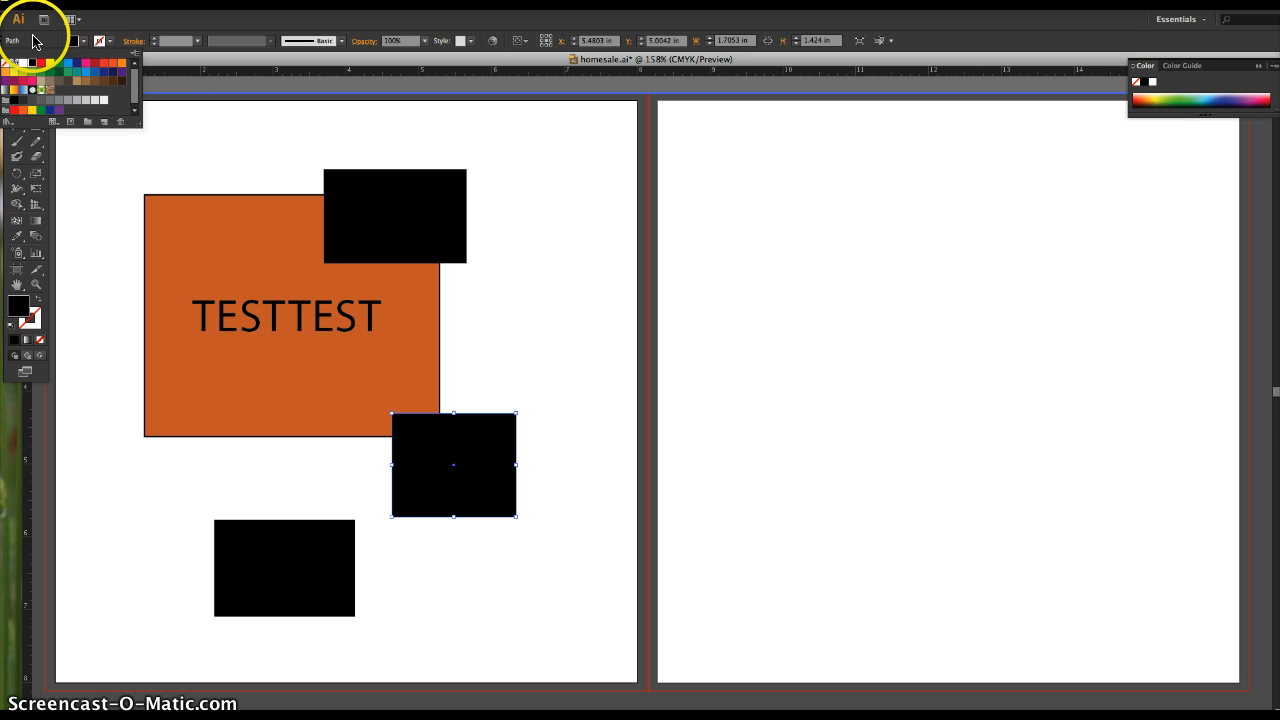
click(87, 64)
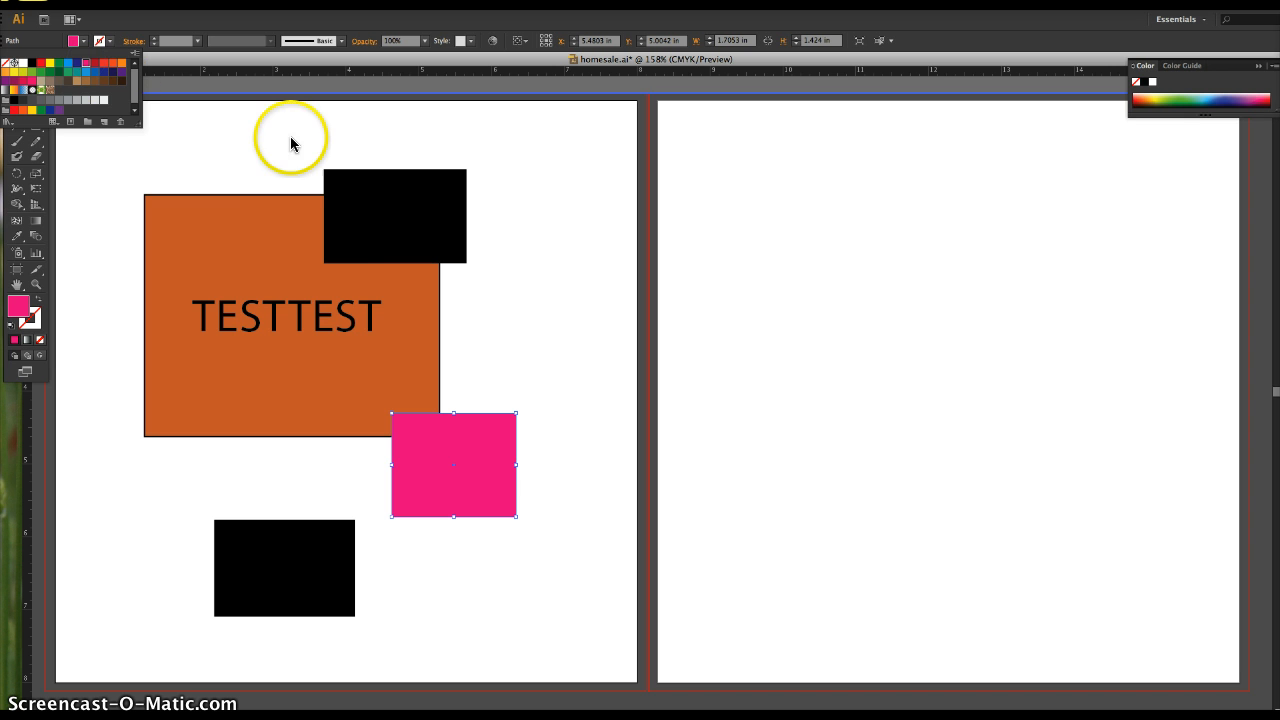